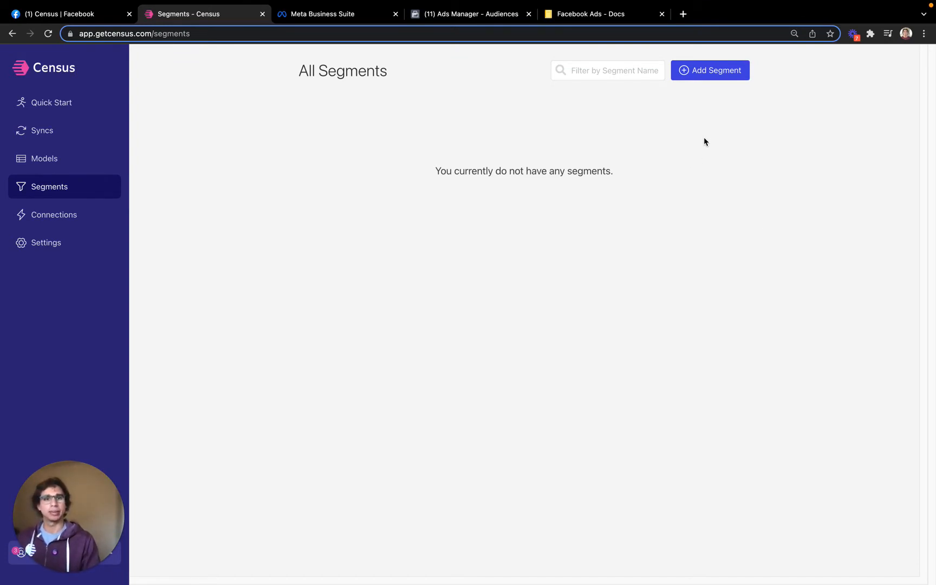
Create a new segment named Facebook US users based on the Facebook Ads Model
click(722, 78)
click(411, 148)
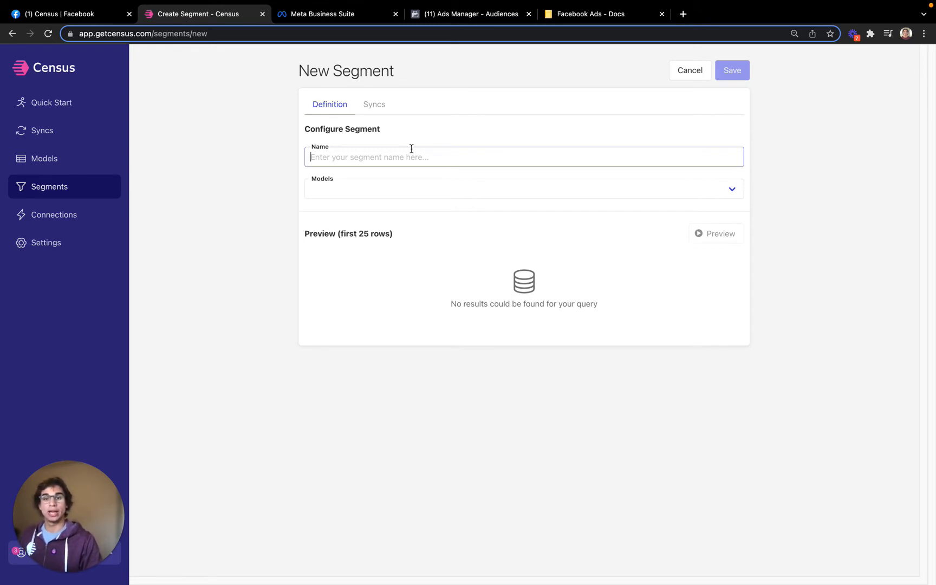
text(Facebook US users)
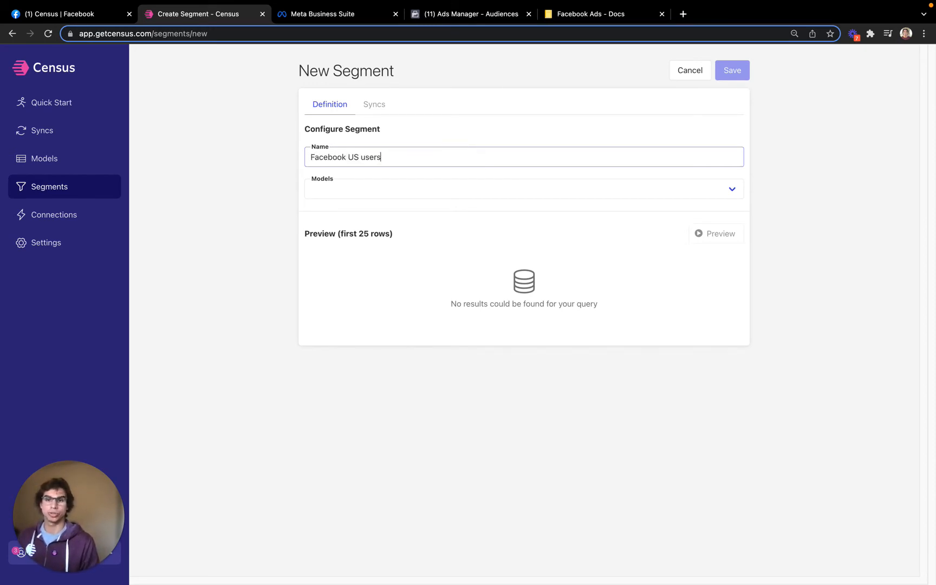
click(444, 189)
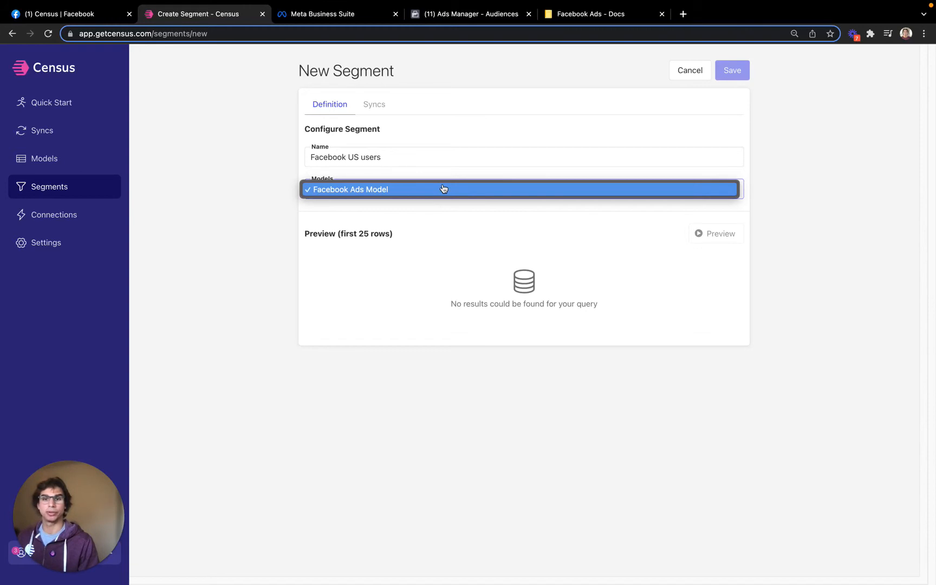
click(443, 189)
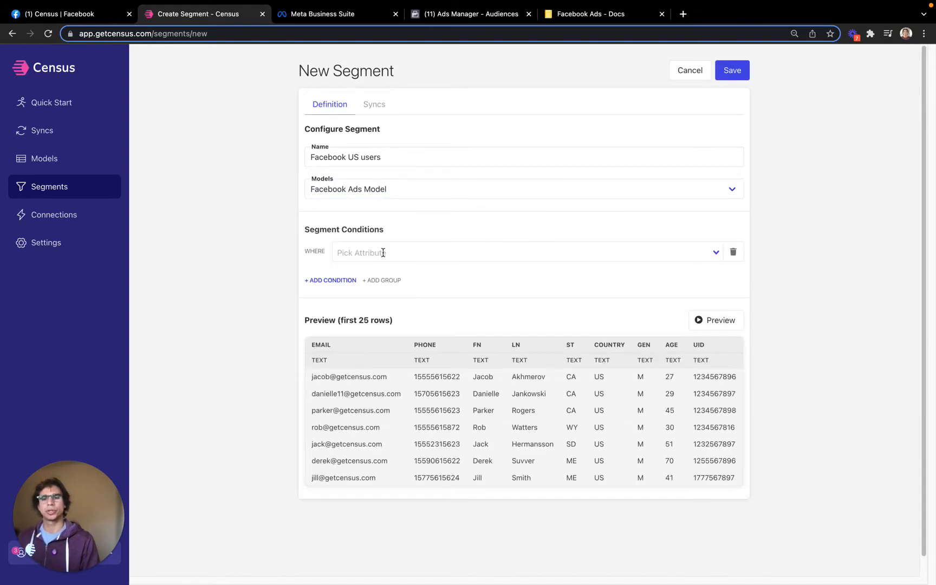
Add a segment condition where COUNTRY is US and save the segment
click(383, 252)
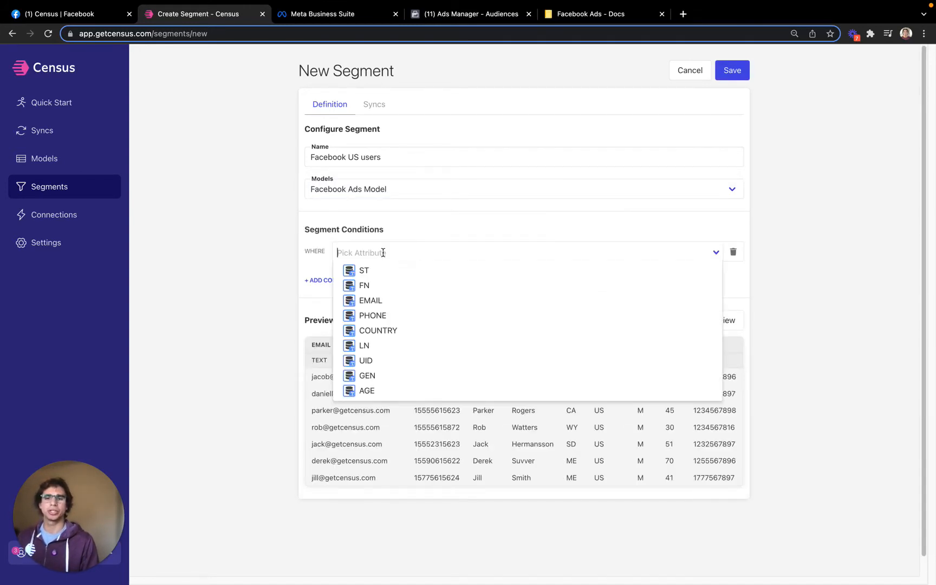
text(Coun)
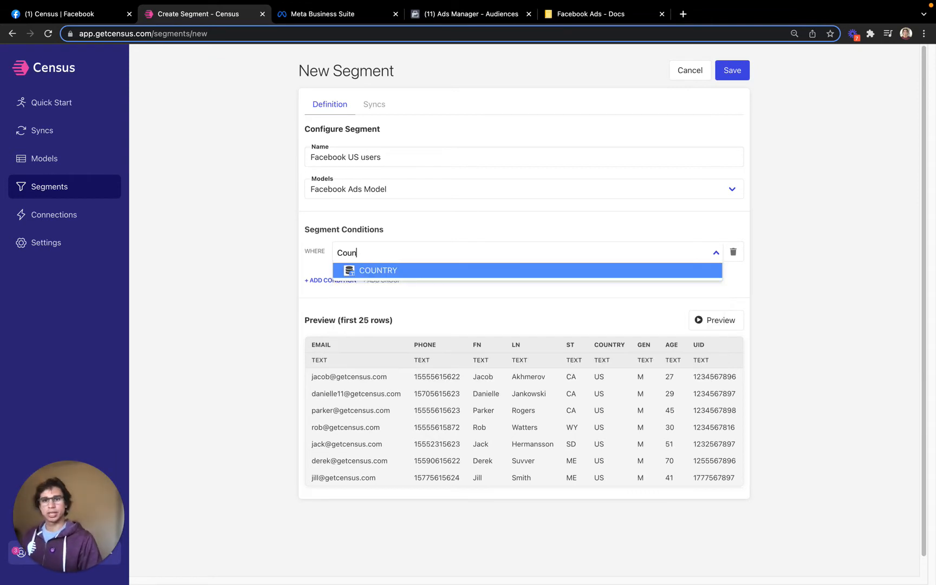
click(411, 268)
click(601, 252)
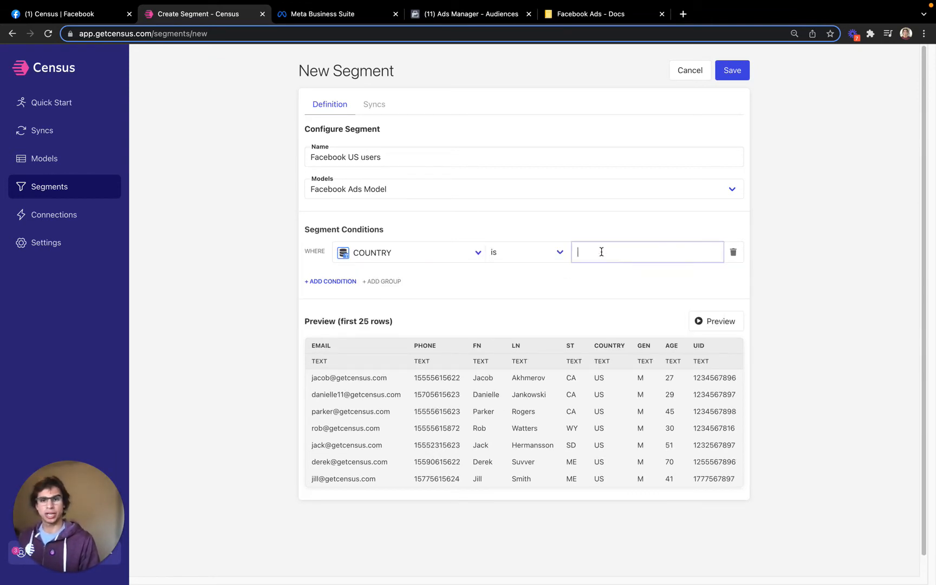
text(US)
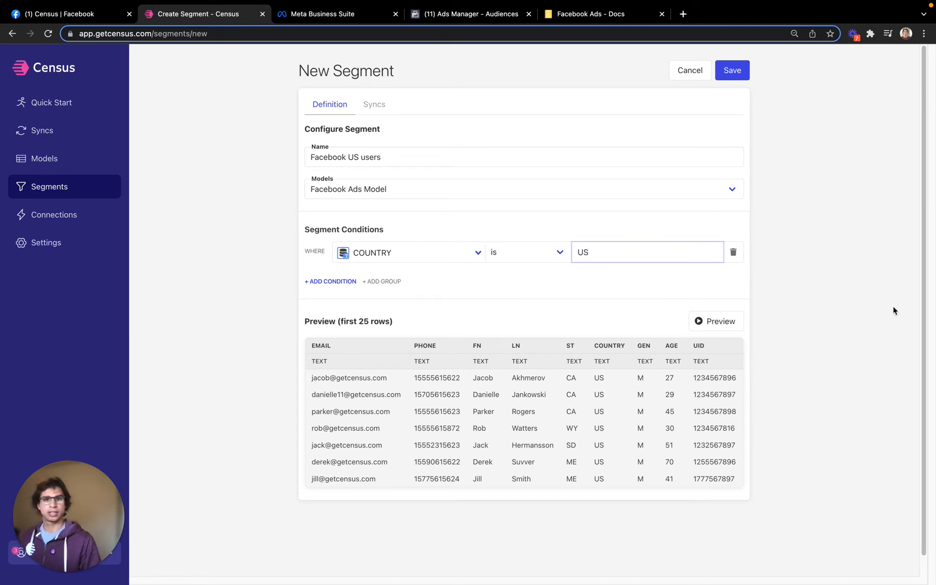
click(735, 327)
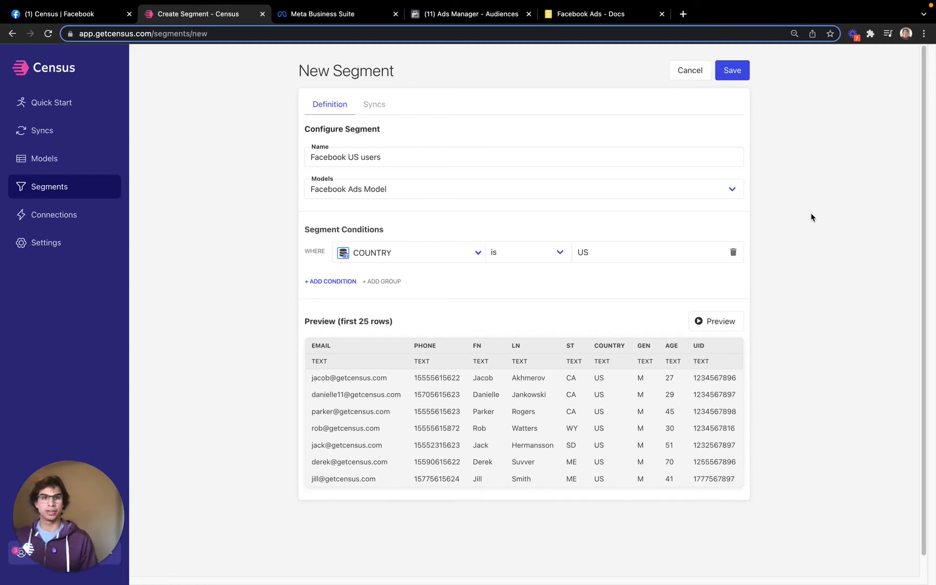
click(731, 76)
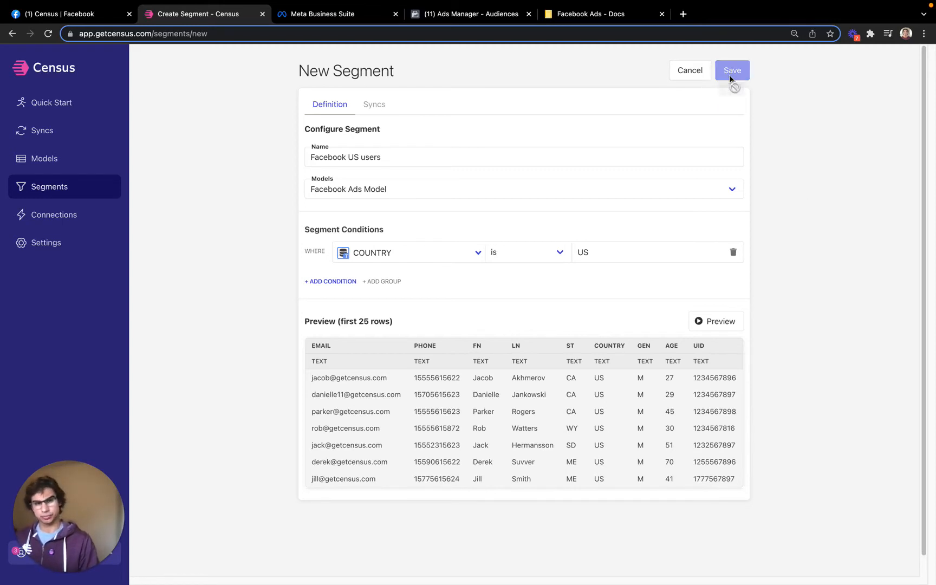
Start a new sync using Facebook Ads Model as the source, filtered by the Facebook US users segment
click(94, 133)
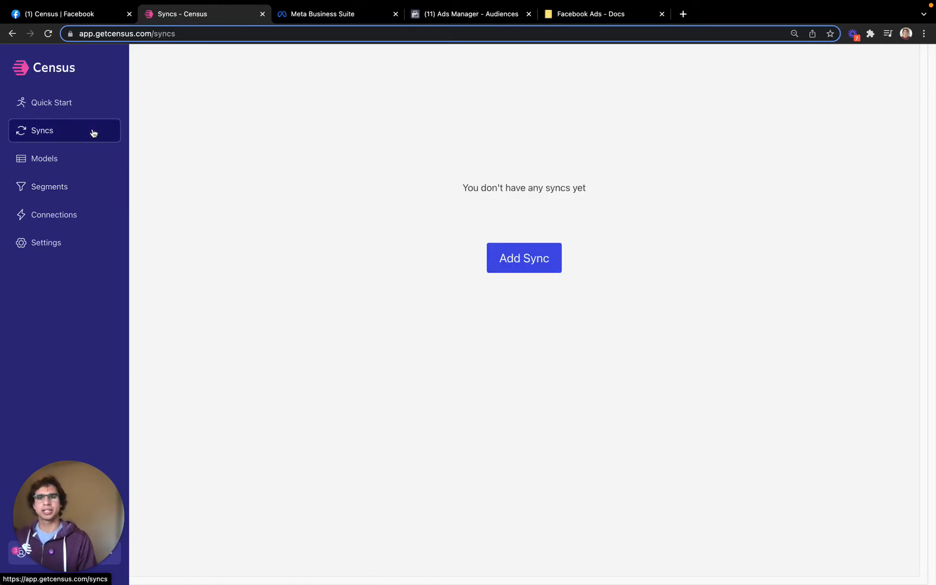
click(535, 275)
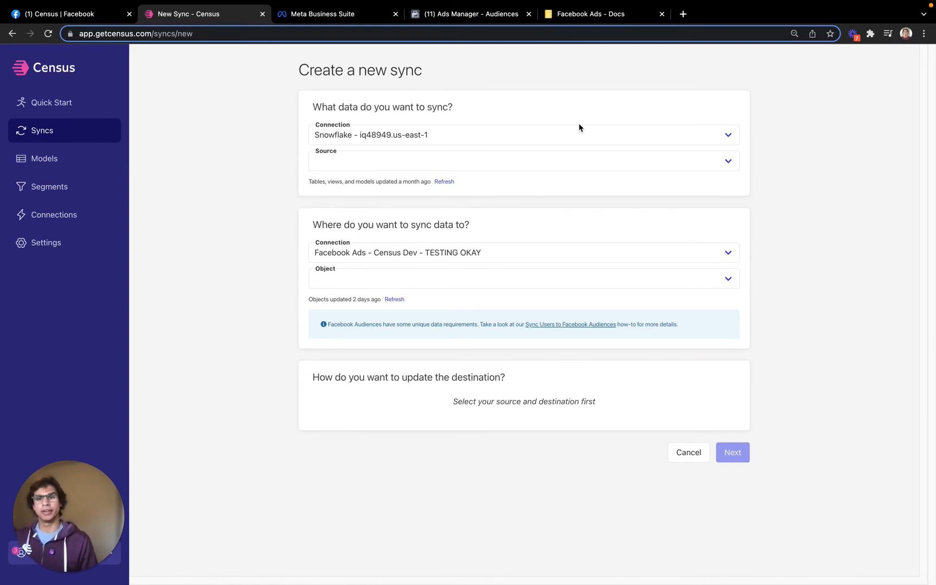
click(507, 165)
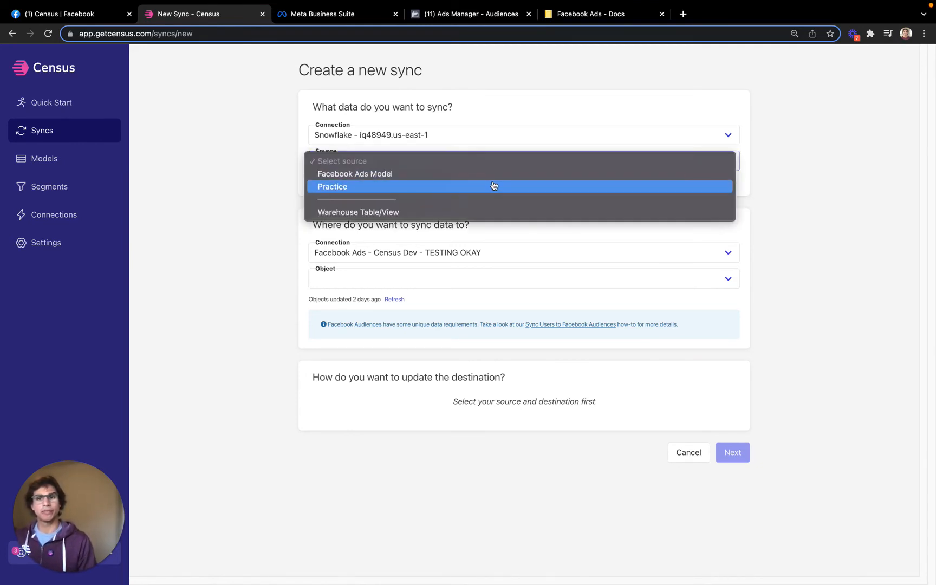
click(494, 176)
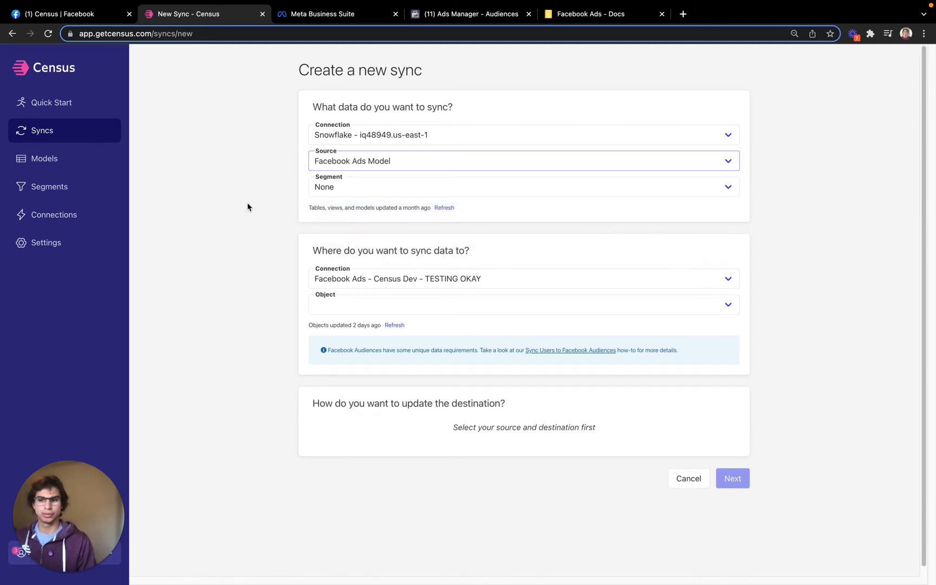
click(347, 184)
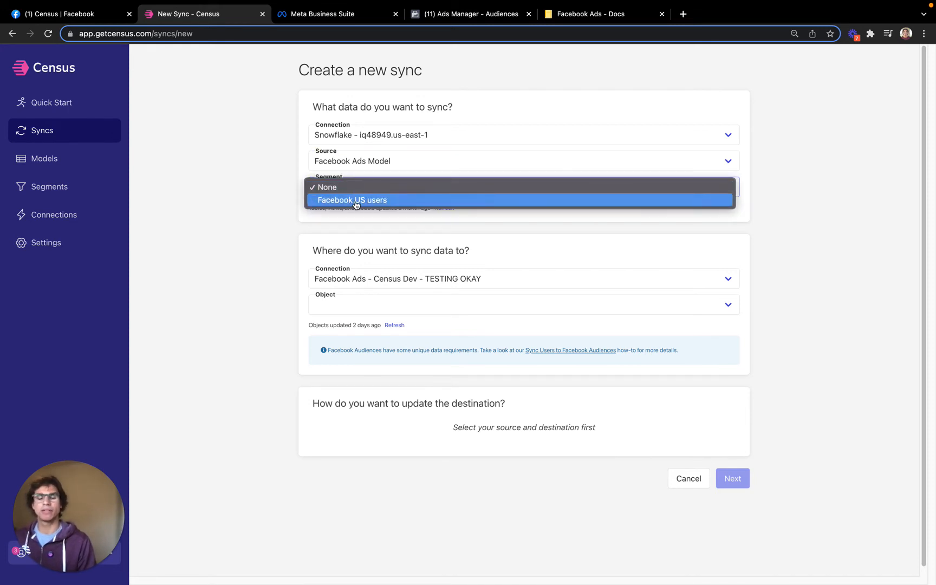
click(356, 200)
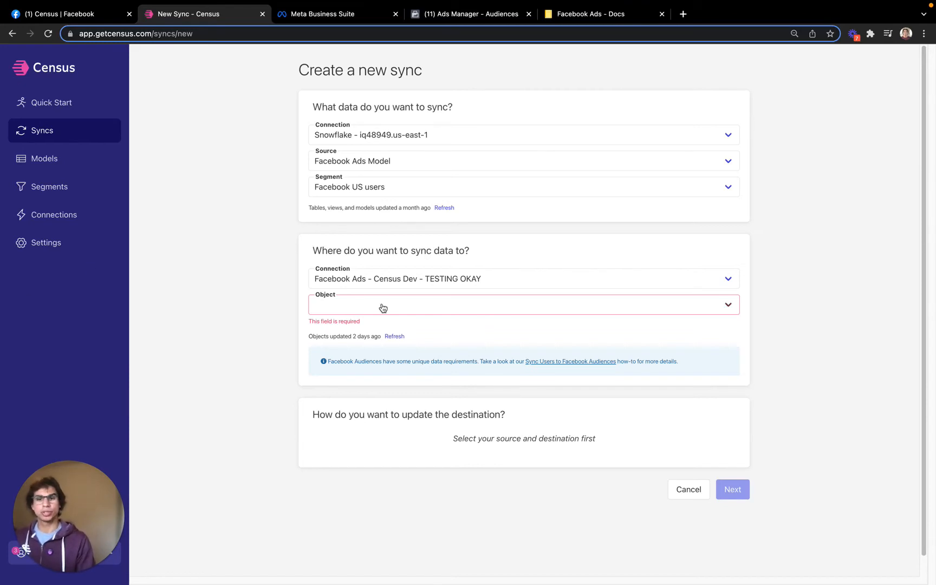
Set the sync's destination object to Custom Audience
click(396, 306)
click(389, 330)
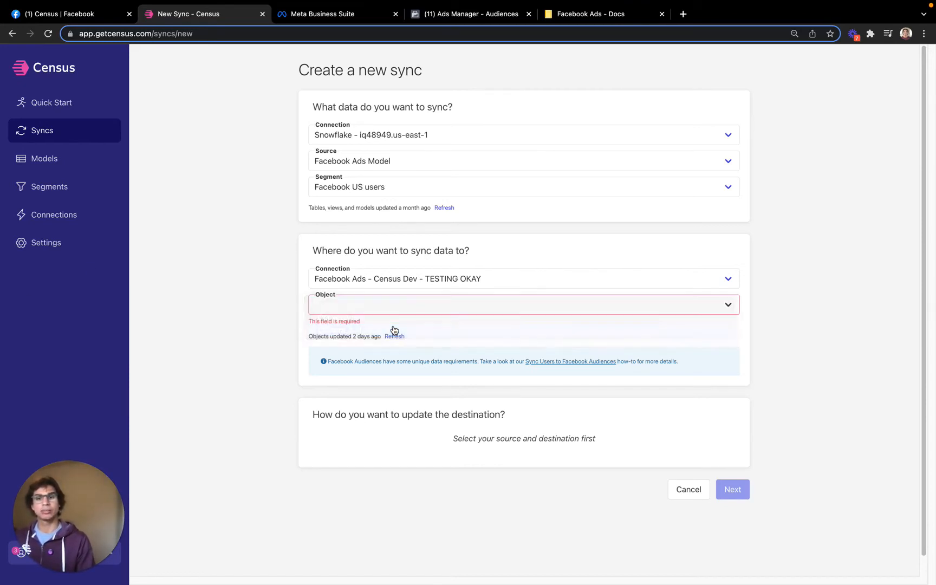
scroll(172, 254, down, 3)
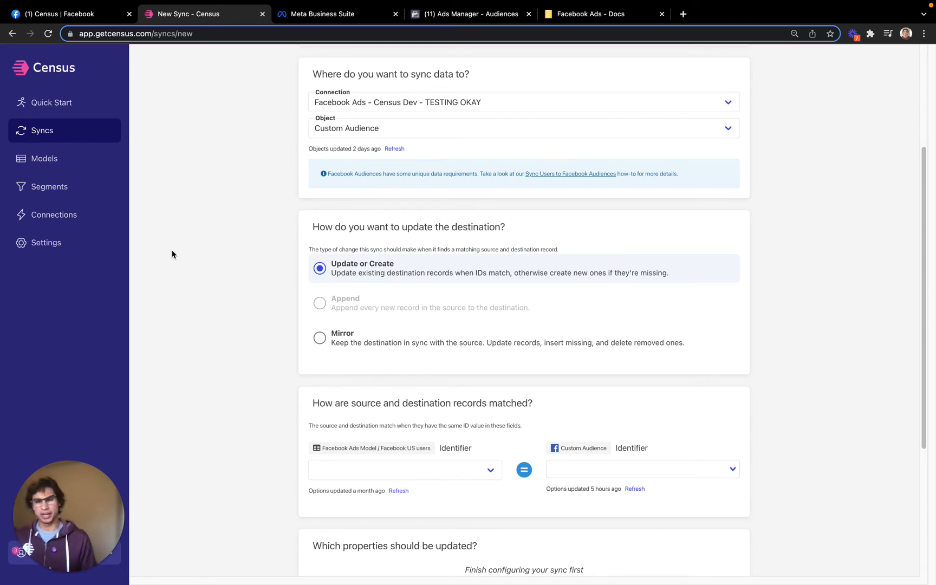
Match source and destination records on the EMAIL column to the Email identifier
scroll(171, 250, down, 3)
click(412, 376)
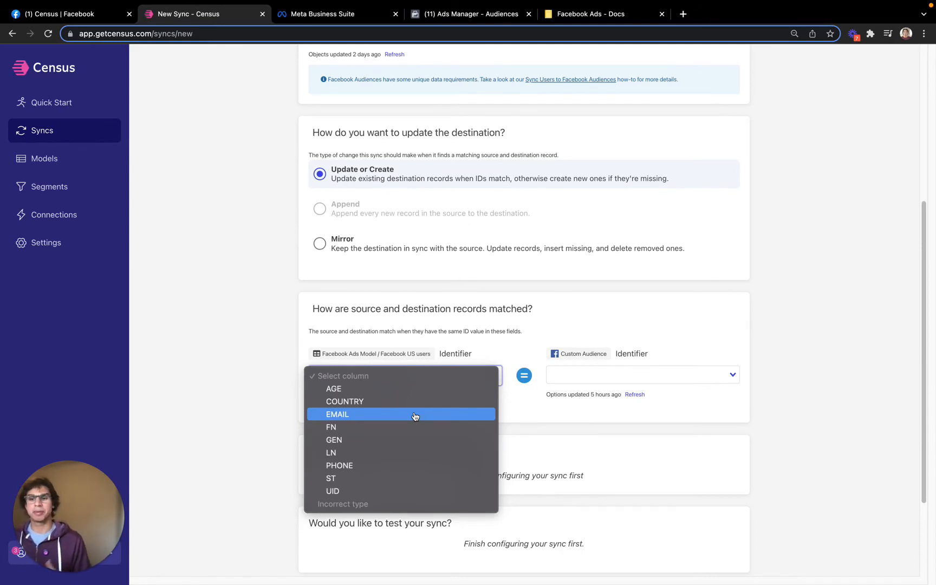
click(415, 416)
click(594, 375)
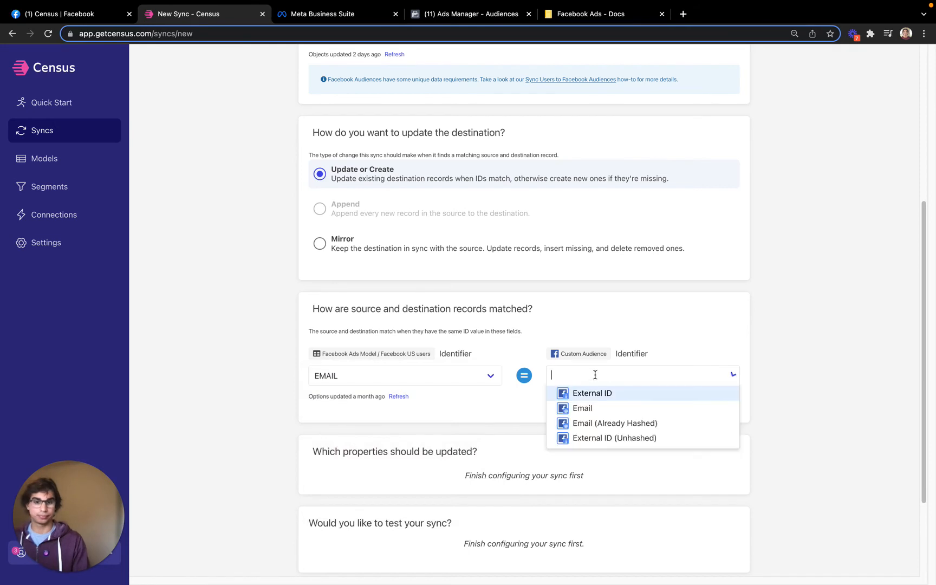
click(601, 407)
Copy the FacebookDemoAudience name from the Ads Manager audience details
scroll(319, 431, down, 4)
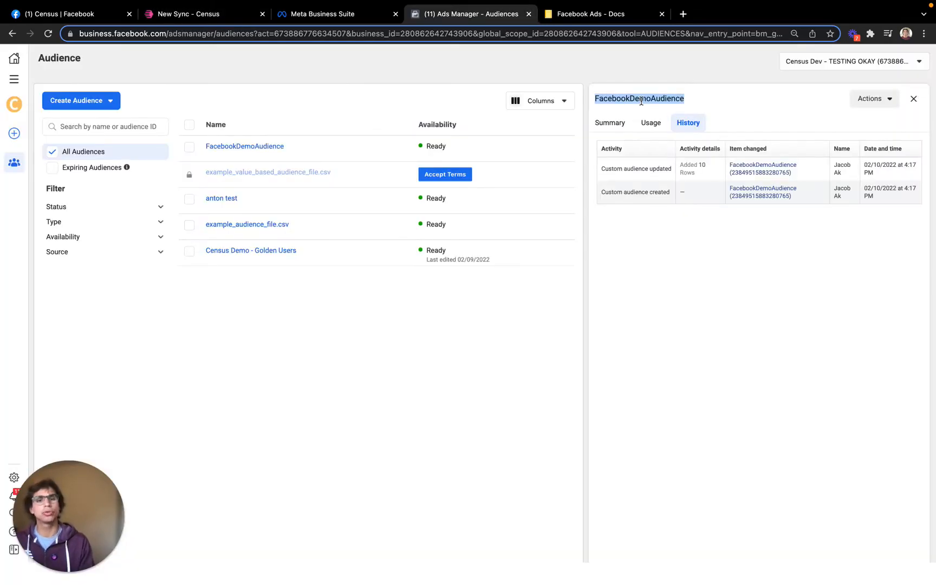
right_click(641, 101)
click(667, 128)
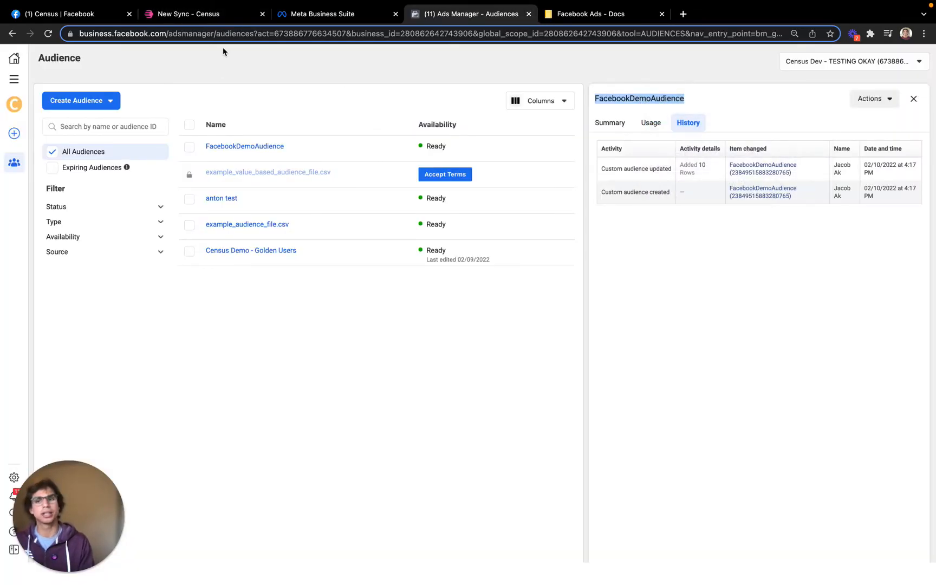
Map the constant value FacebookDemoAudience to Audience, looked up by Name
click(205, 14)
click(402, 373)
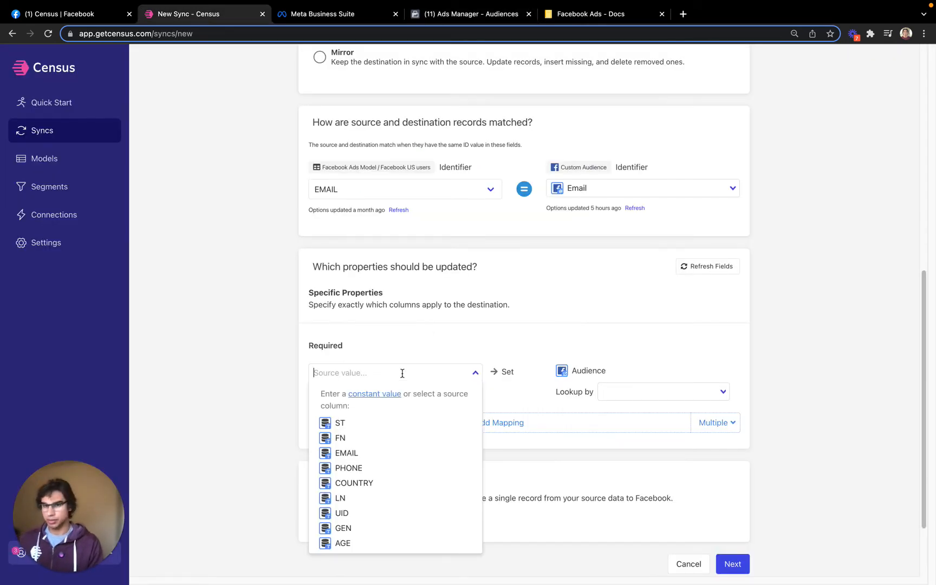
key(super+v)
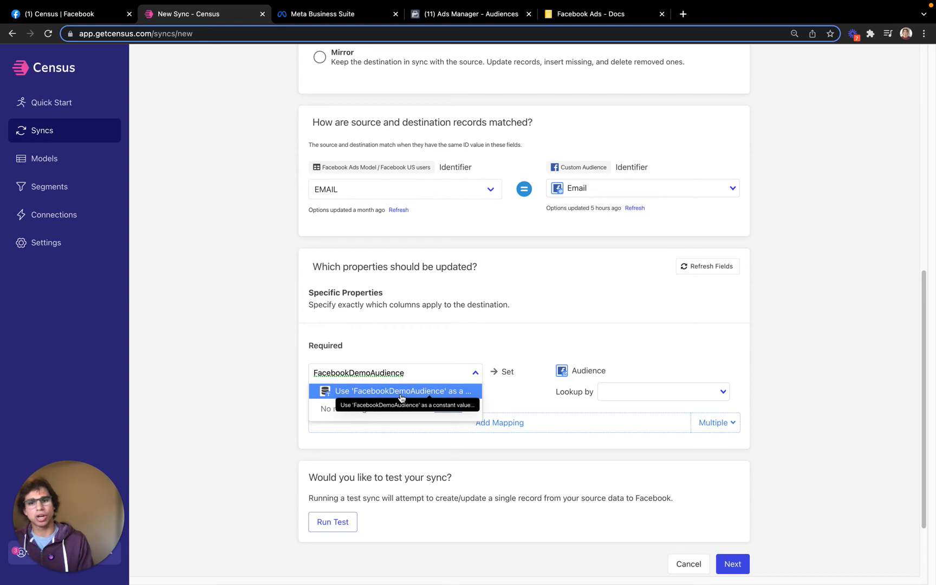
click(401, 393)
click(626, 391)
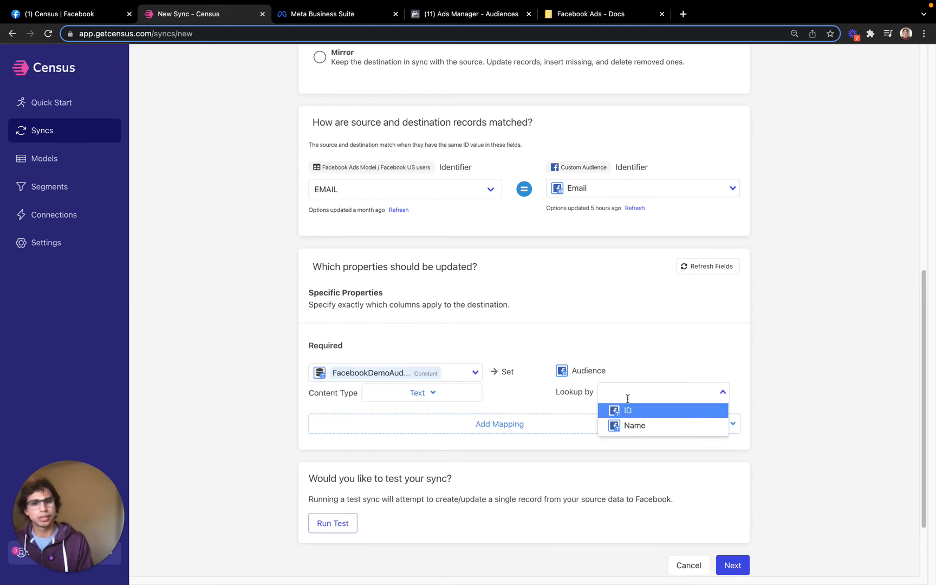
click(631, 425)
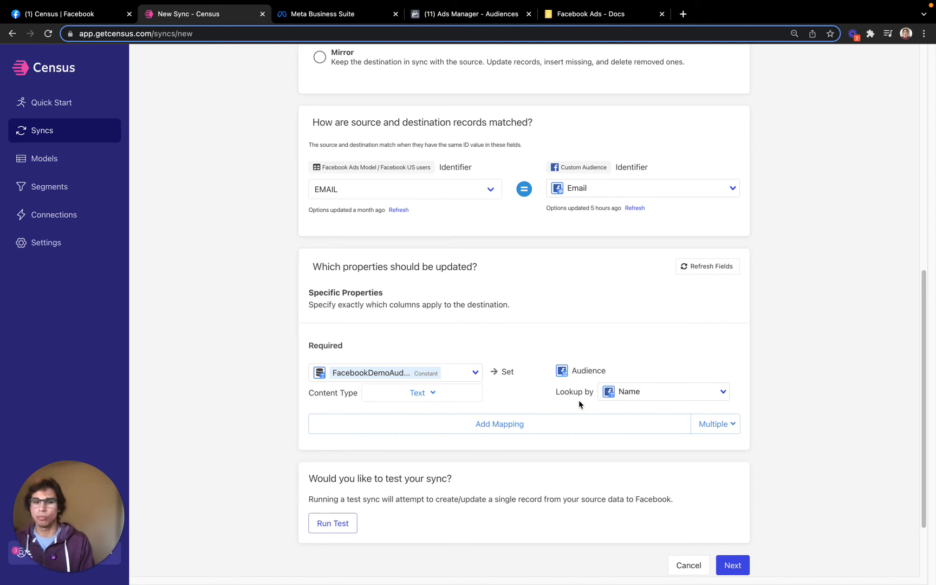
Add mappings for all matching columns automatically
click(454, 17)
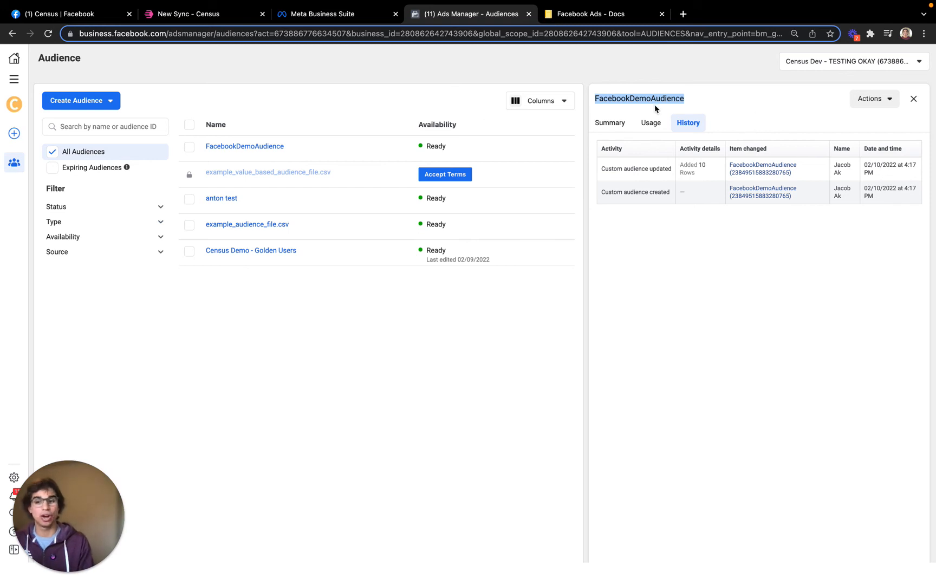
click(201, 16)
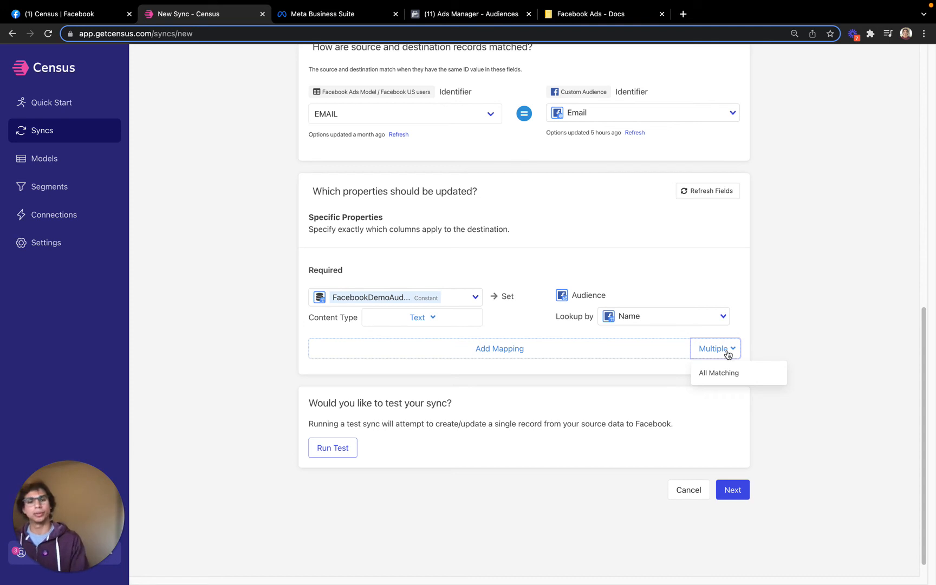
click(720, 371)
scroll(802, 337, down, 1)
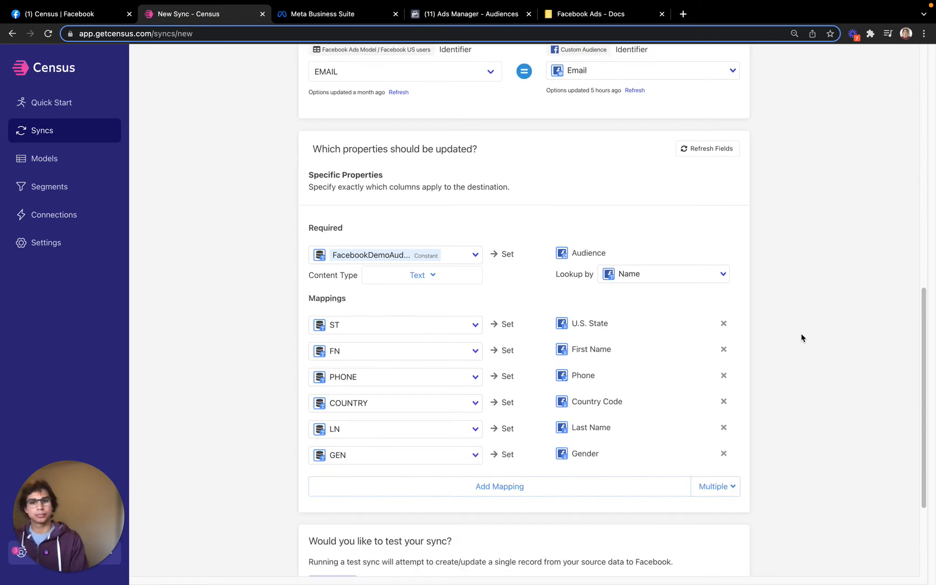
scroll(802, 338, down, 2)
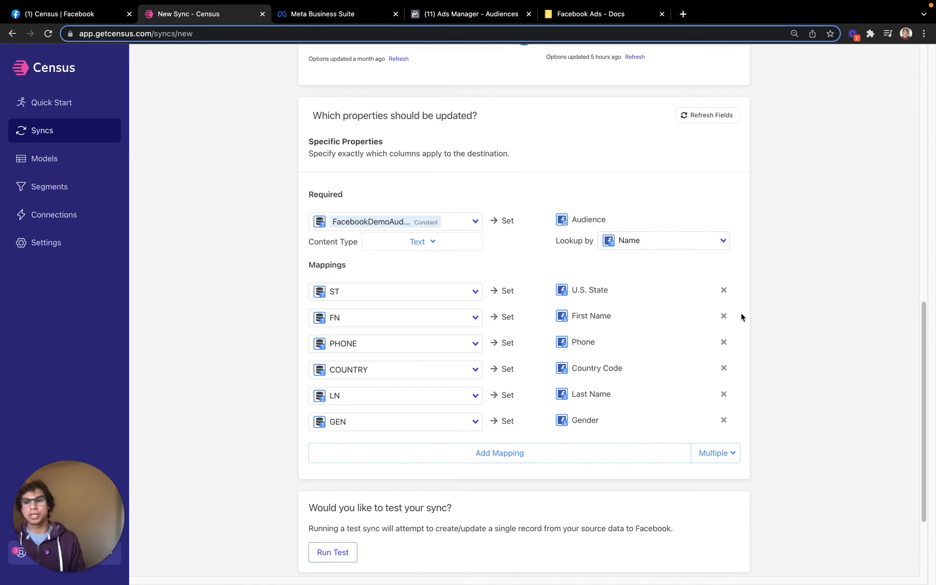
scroll(830, 411, down, 5)
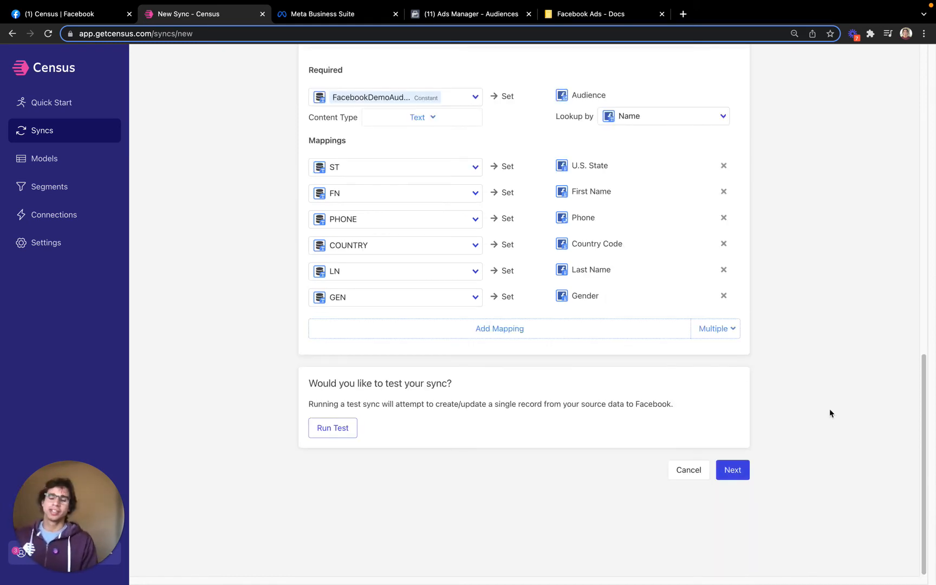
Proceed to the confirmation, enable running a sync now, and create the sync
click(730, 476)
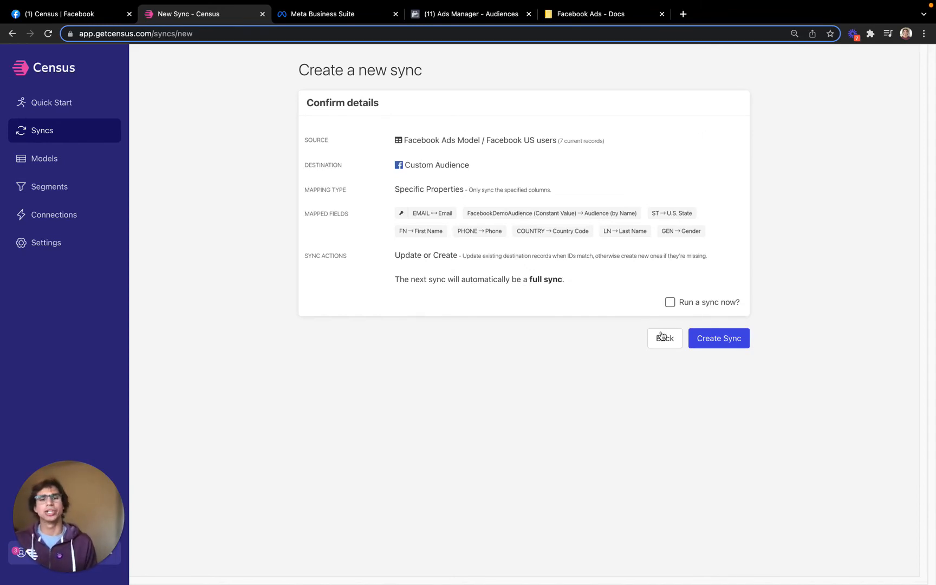
click(671, 305)
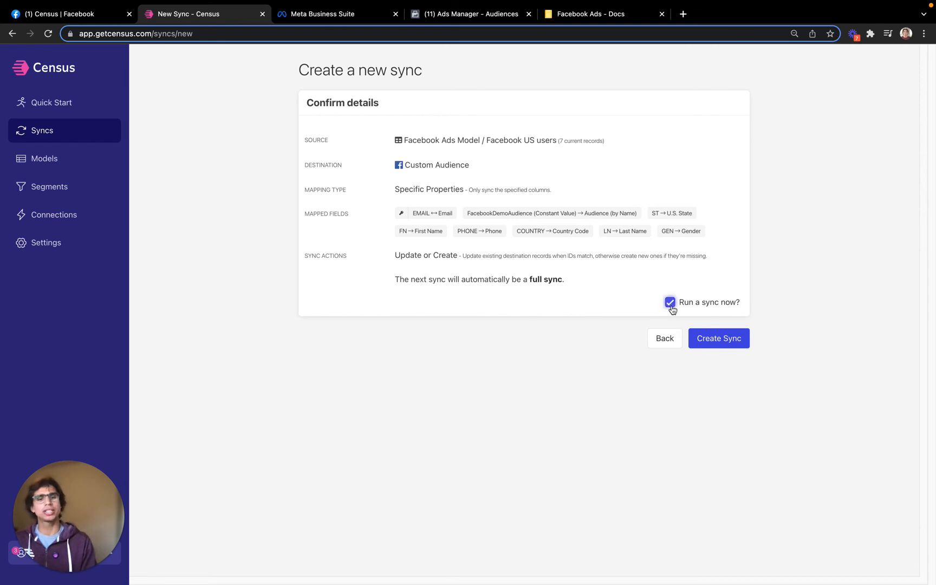
click(736, 342)
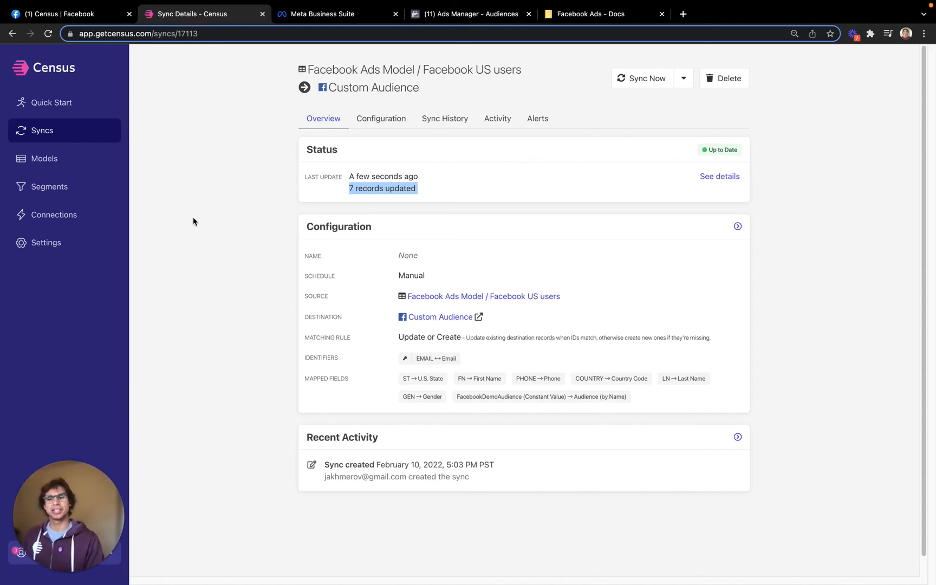
Reload the Ads Manager audience and review its History for the new sync update
click(477, 15)
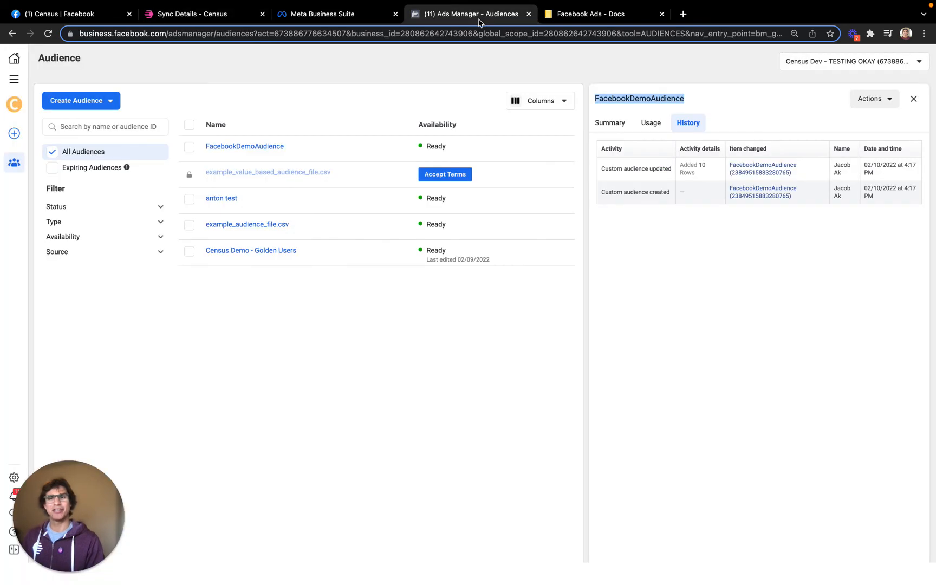
click(47, 33)
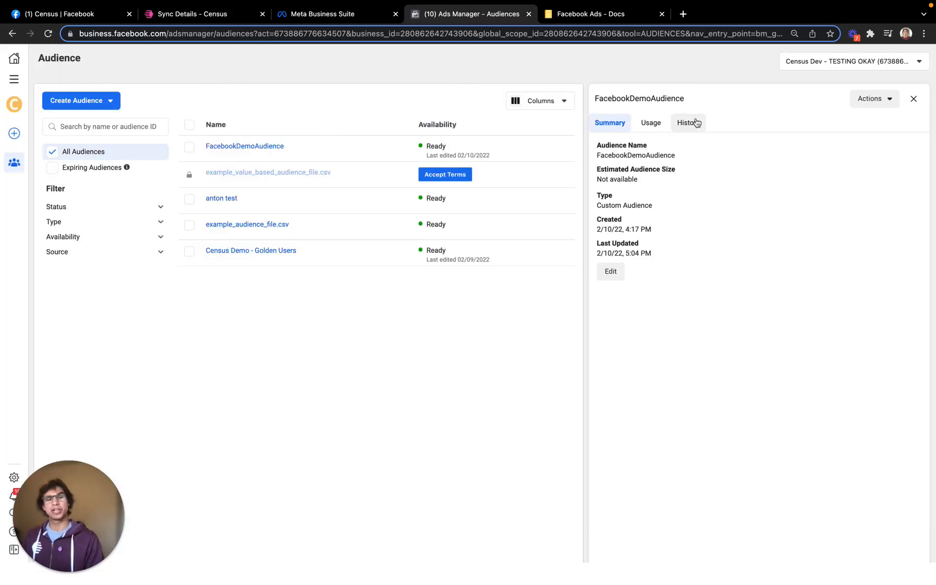
click(697, 122)
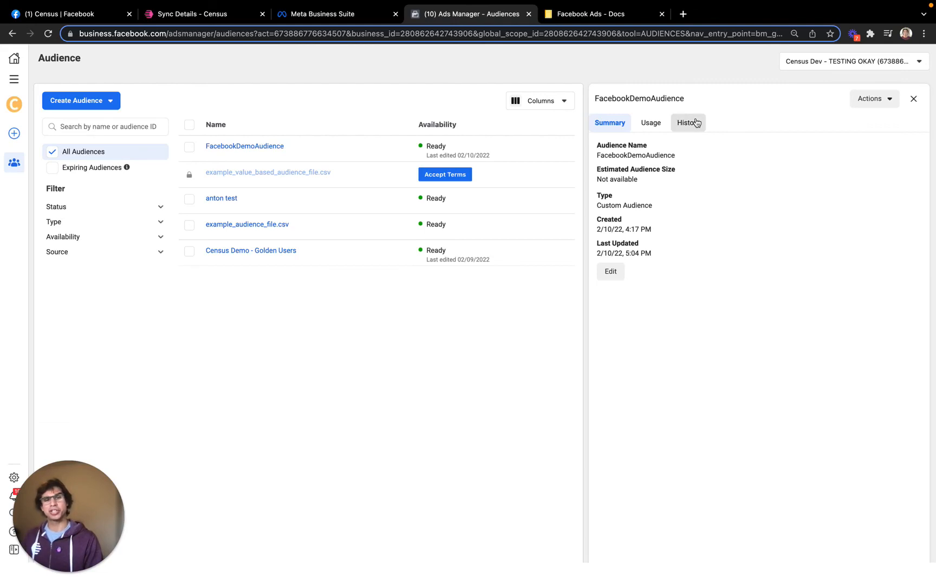
drag(602, 168, 678, 172)
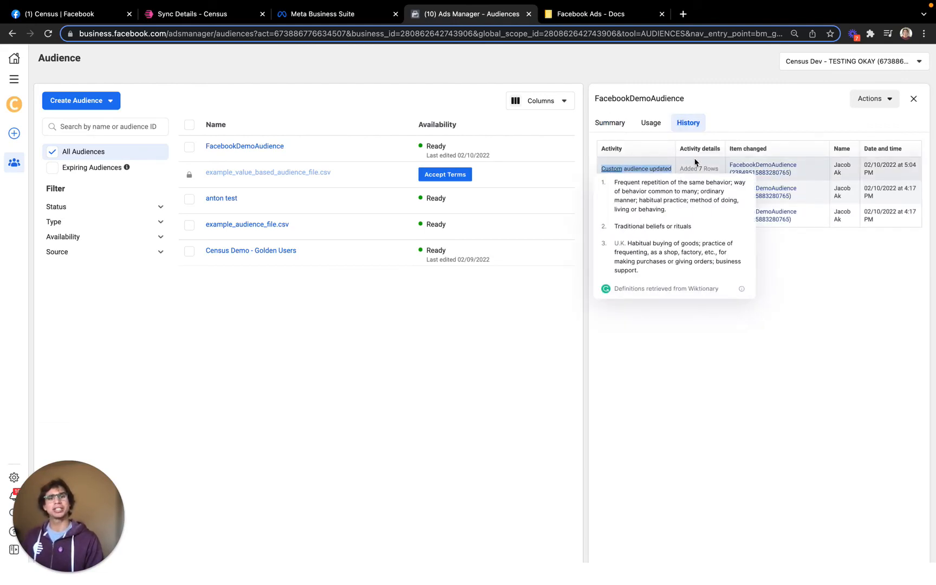
click(695, 167)
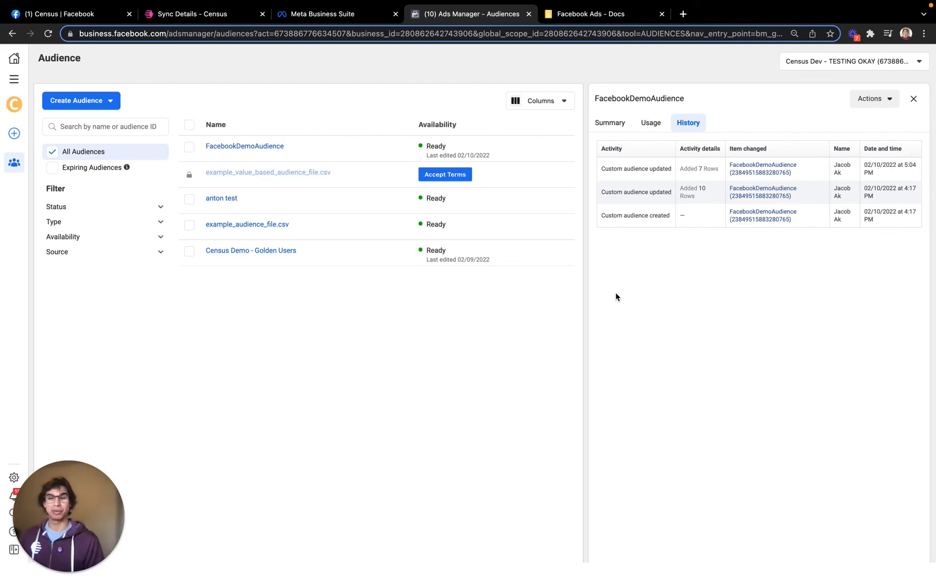
click(192, 14)
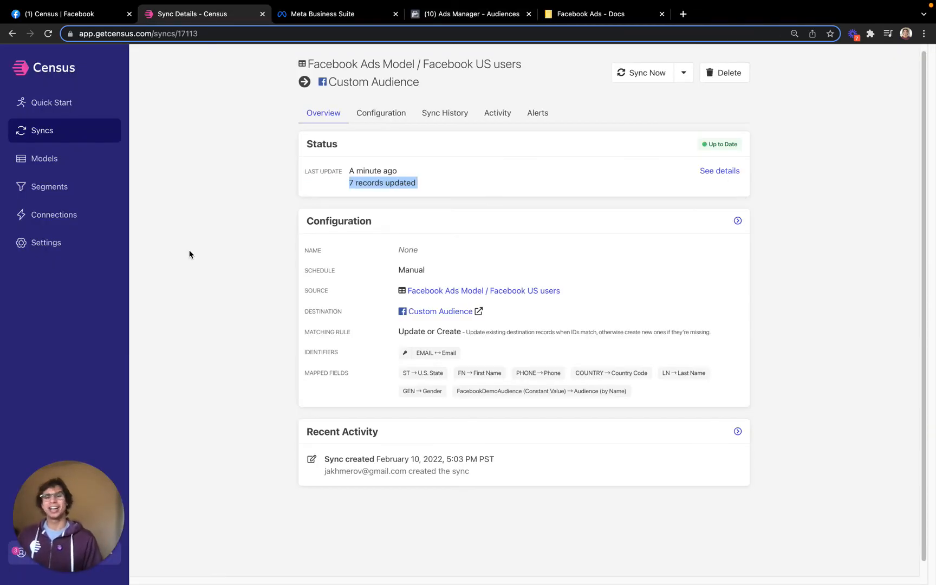